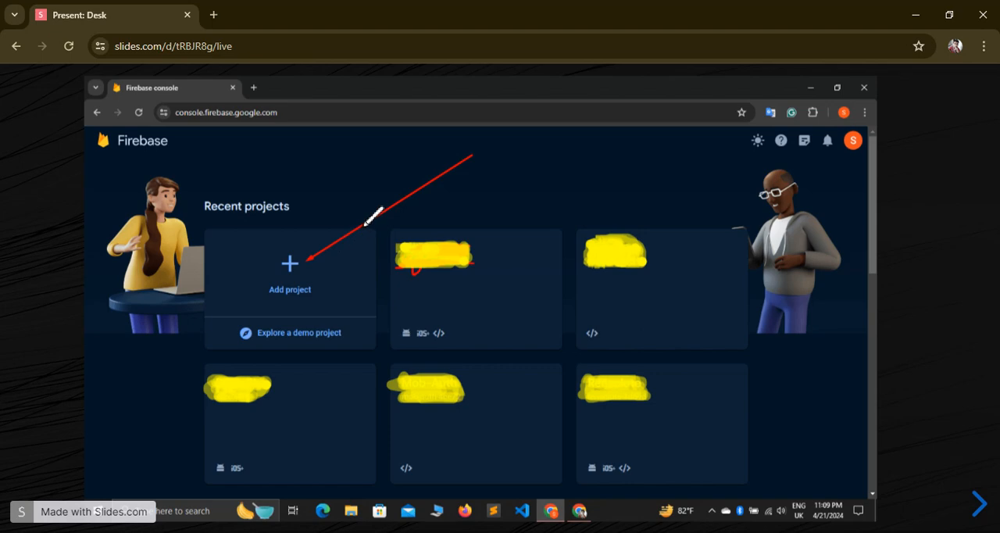
# Page through the slides on creating a Firebase project, and switch to the Firebase console
pyautogui.press('Right')
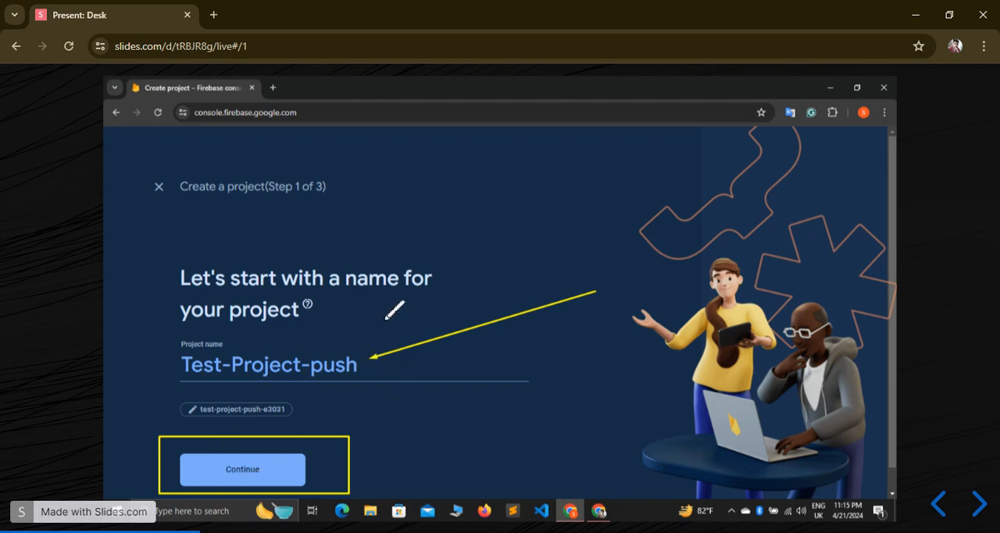
pyautogui.press('Right')
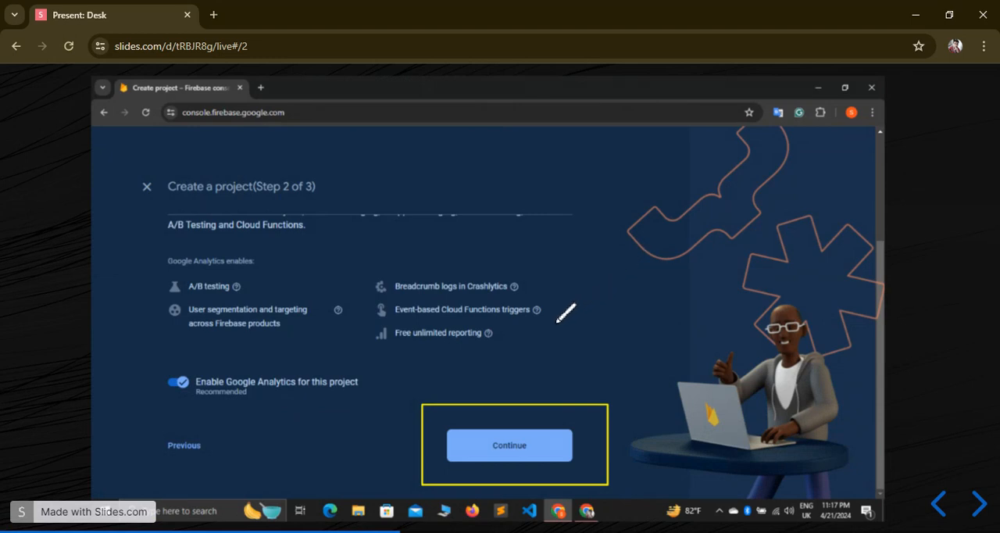
pyautogui.press('Right')
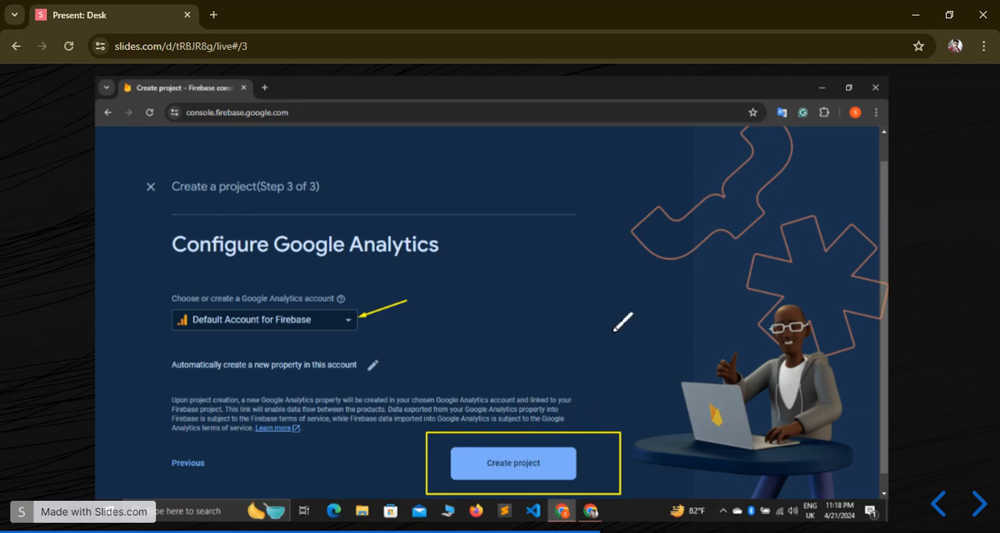
pyautogui.press('Right')
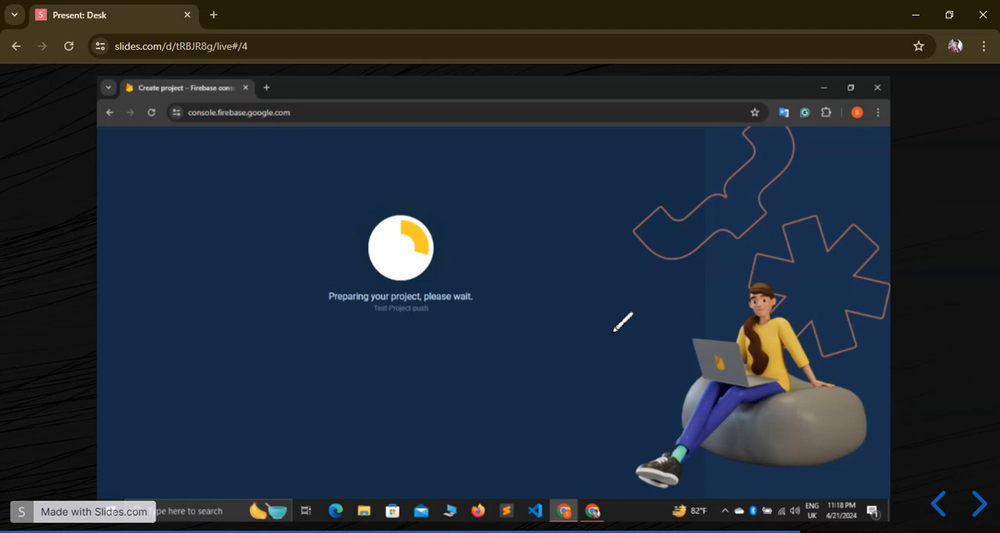
pyautogui.press('Right')
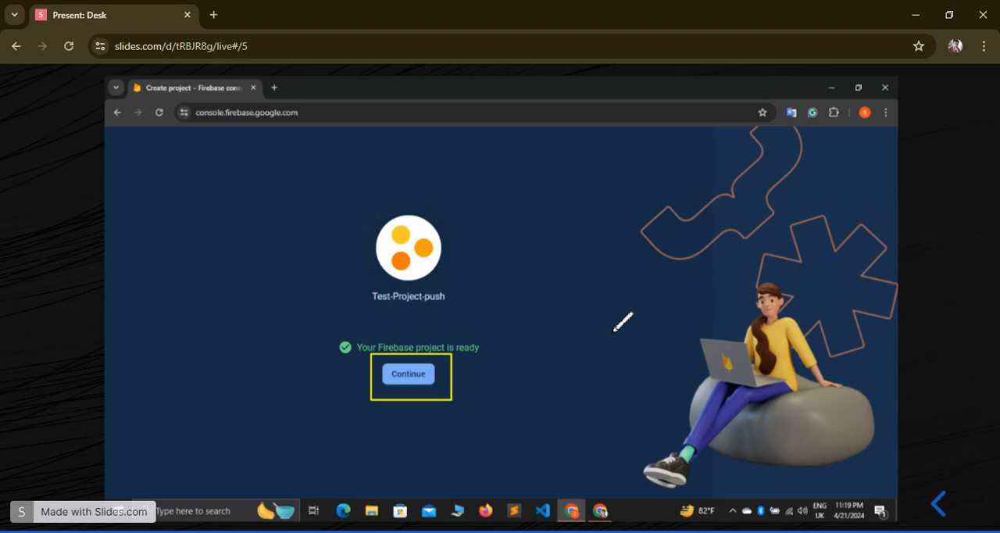
pyautogui.hotkey('alt', 'Tab')
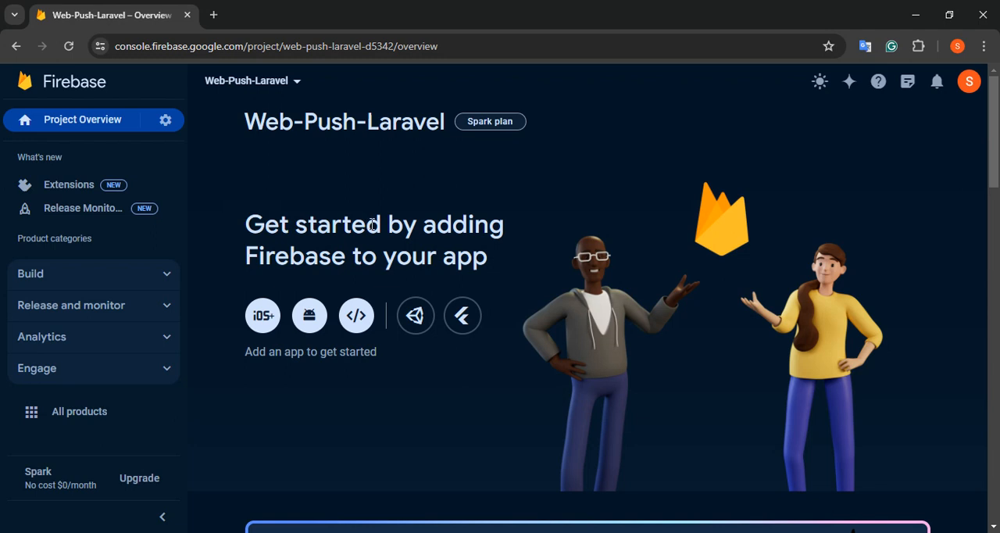
# Open the Web-Push-Laravel project's settings and start adding a web app to the project
pyautogui.moveTo(249, 225); pyautogui.dragTo(492, 253)
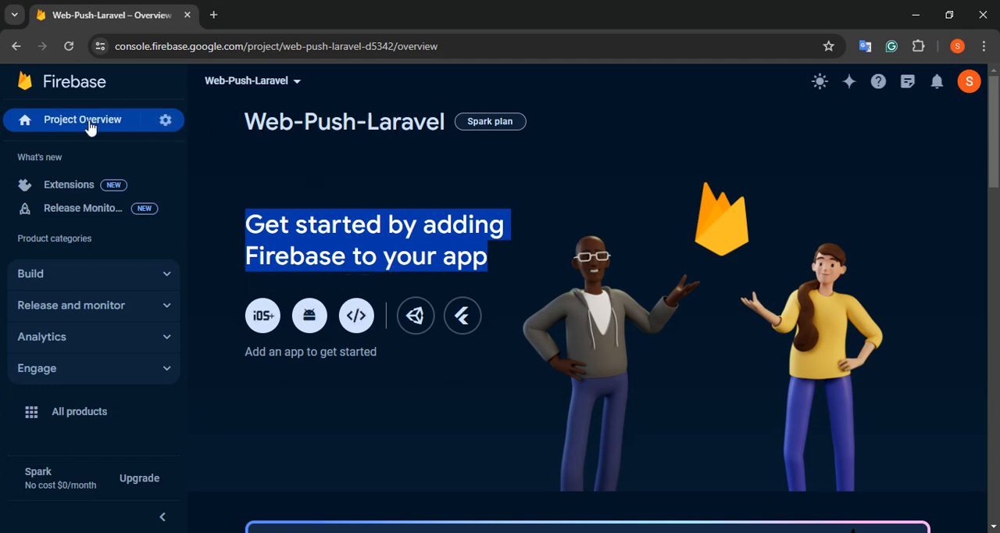
pyautogui.click(167, 121)
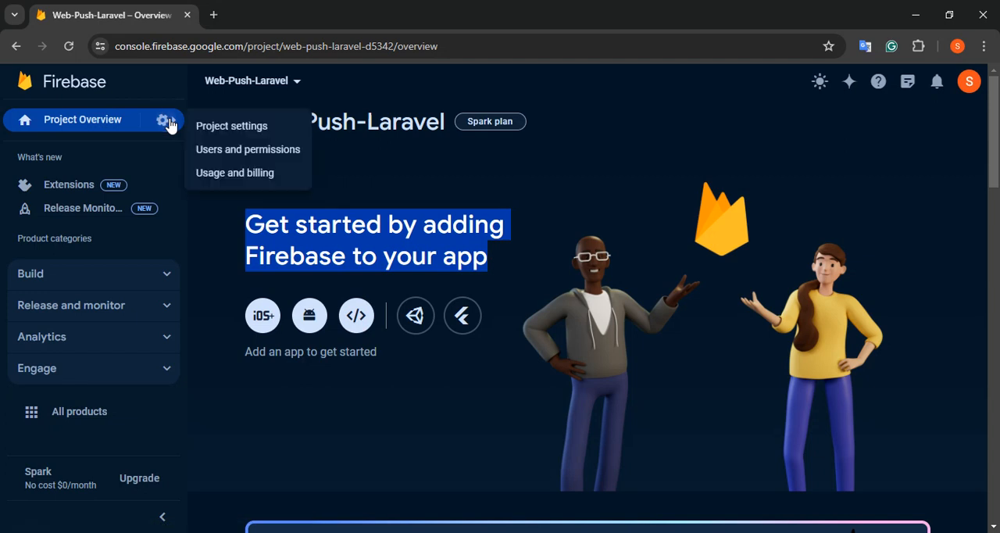
pyautogui.click(239, 125)
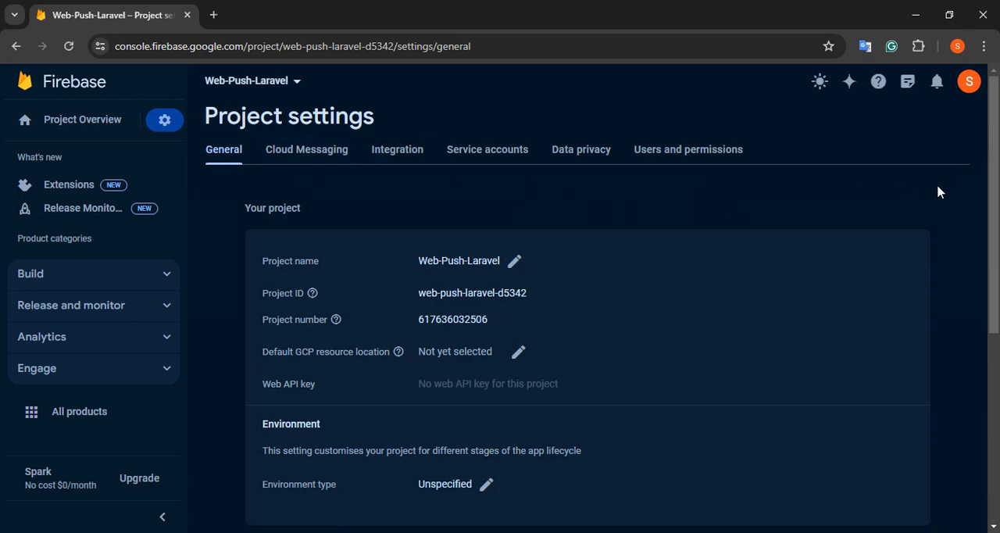
pyautogui.scroll(-2, 993, 234)
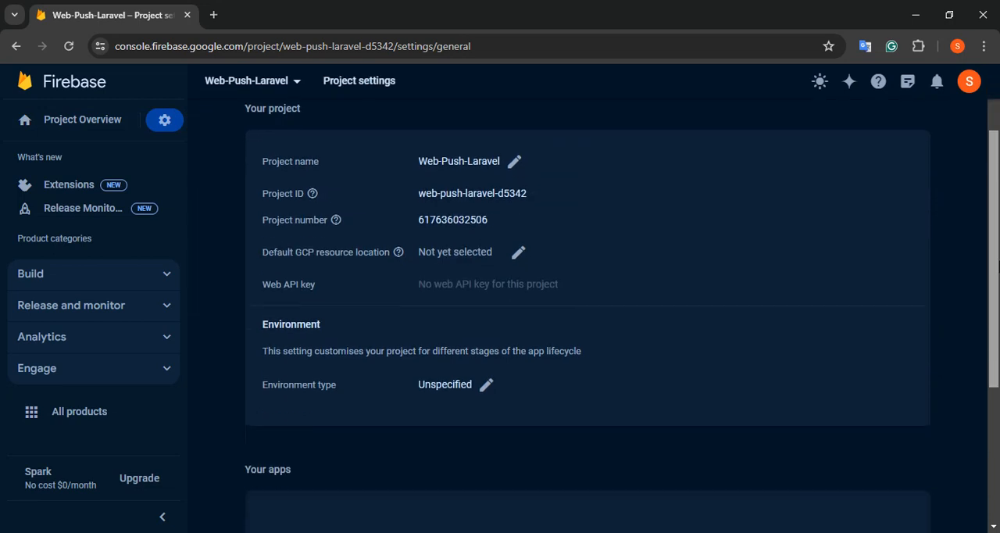
pyautogui.scroll(-3, 602, 298)
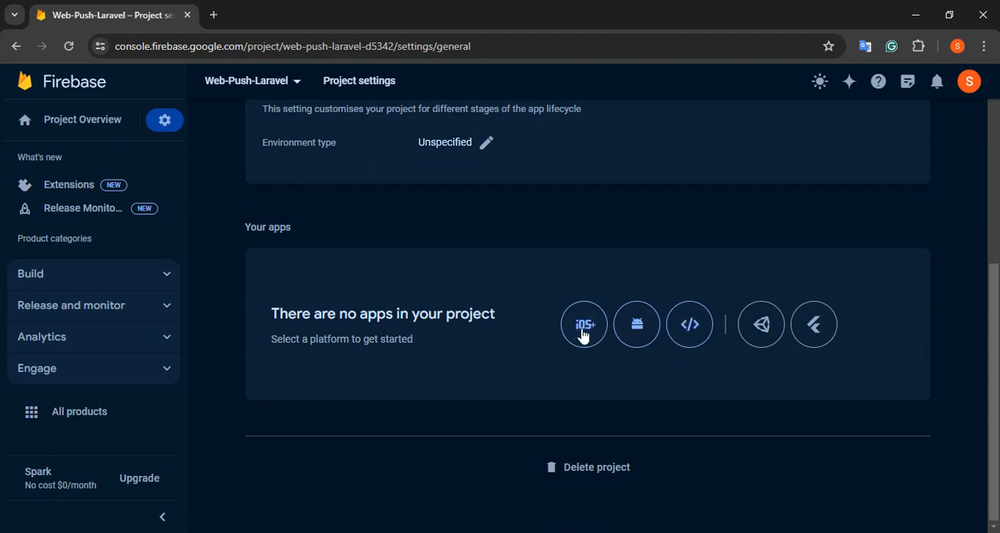
pyautogui.click(688, 325)
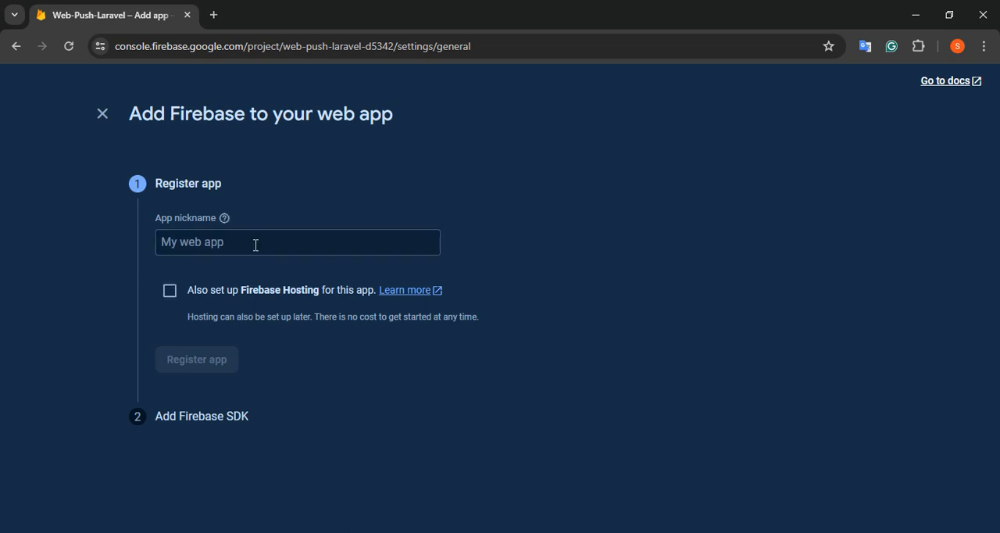
# Register the web app with the nickname Web Push-Test, without Firebase Hosting
pyautogui.click(233, 244)
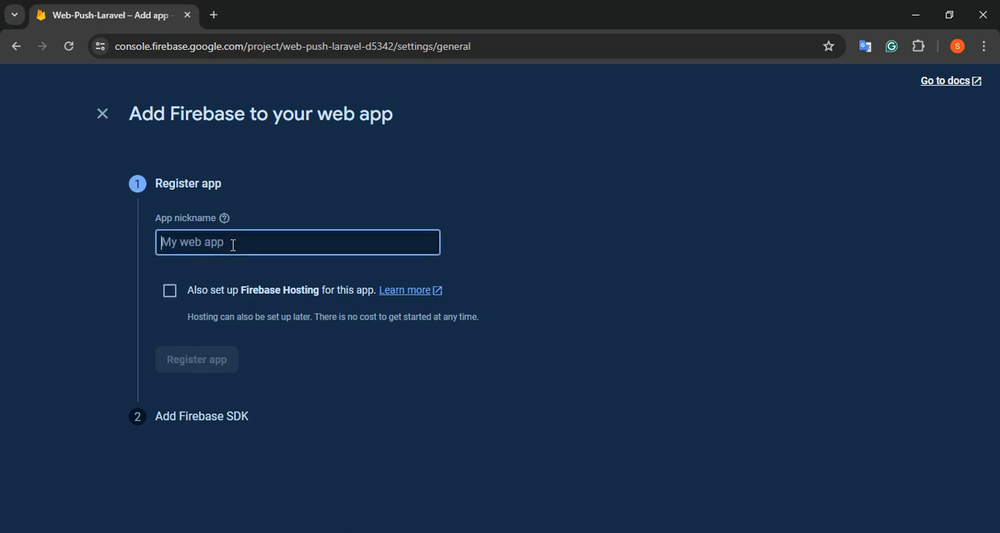
pyautogui.write('We')
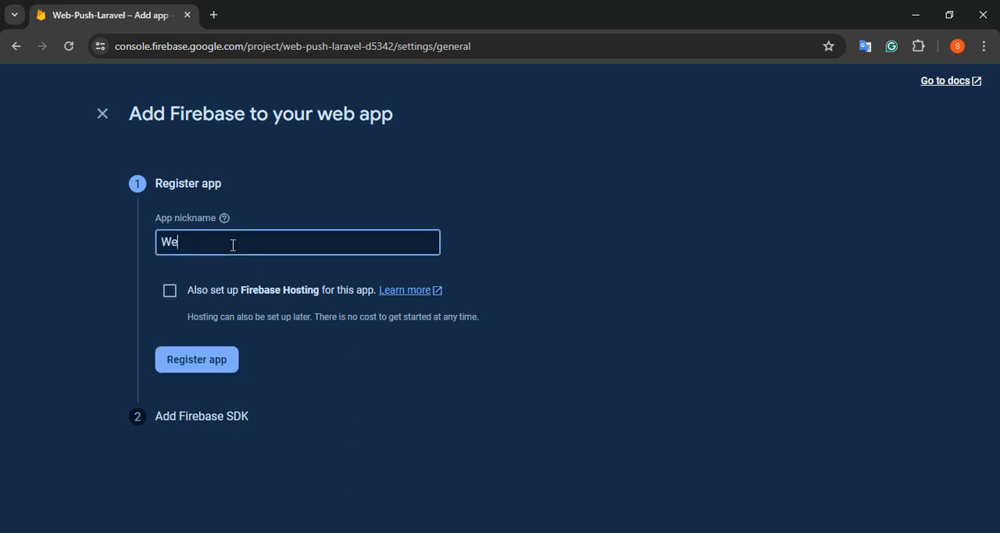
pyautogui.write('b Push NO')
pyautogui.press('BackSpace')
pyautogui.press('BackSpace')
pyautogui.press('BackSpace')
pyautogui.write('-Test')
pyautogui.click(197, 363)
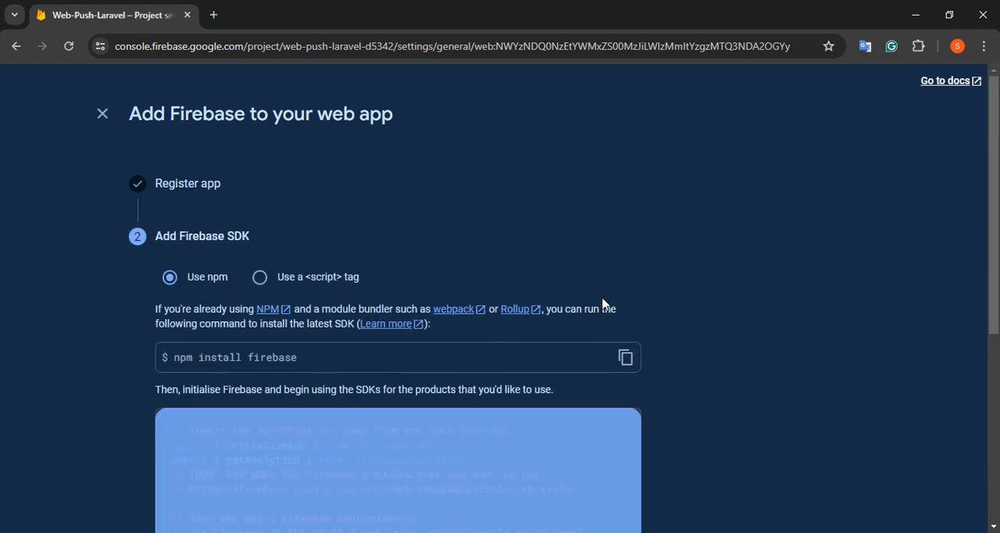
# Review the npm install command and Firebase configuration code for the SDK, and continue to the console
pyautogui.scroll(-3, 993, 312)
pyautogui.scroll(-2, 500, 296)
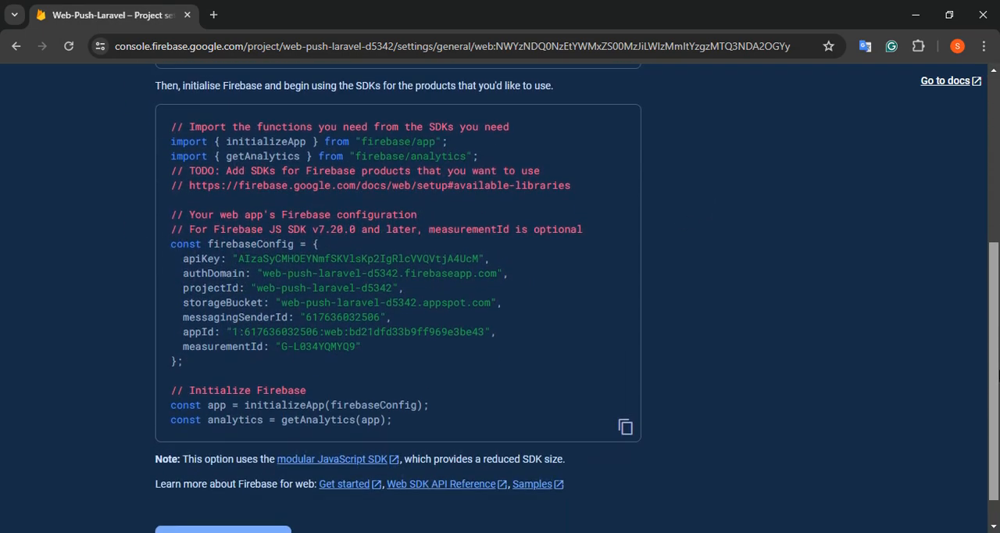
pyautogui.scroll(2, 500, 297)
pyautogui.scroll(2, 500, 296)
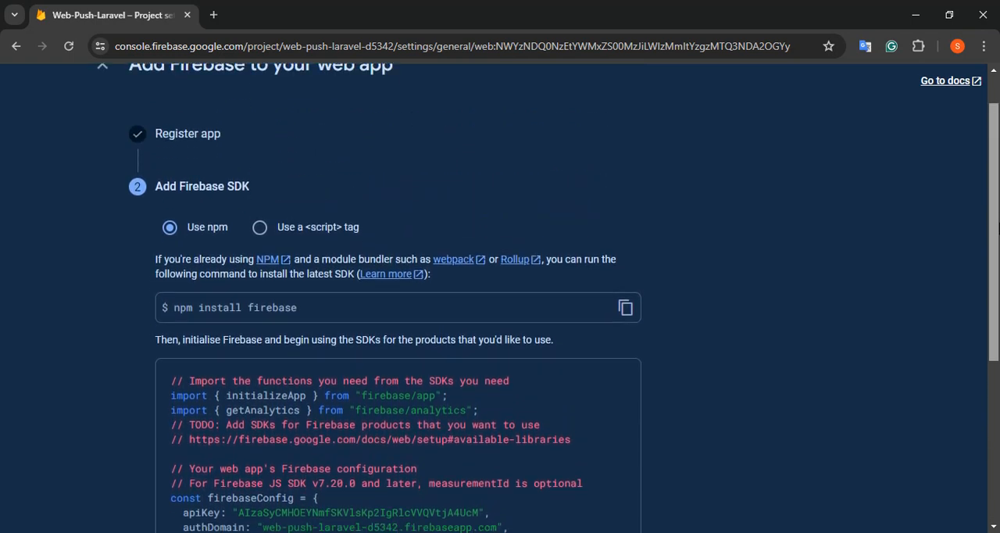
pyautogui.scroll(-1, 500, 297)
pyautogui.scroll(1, 499, 297)
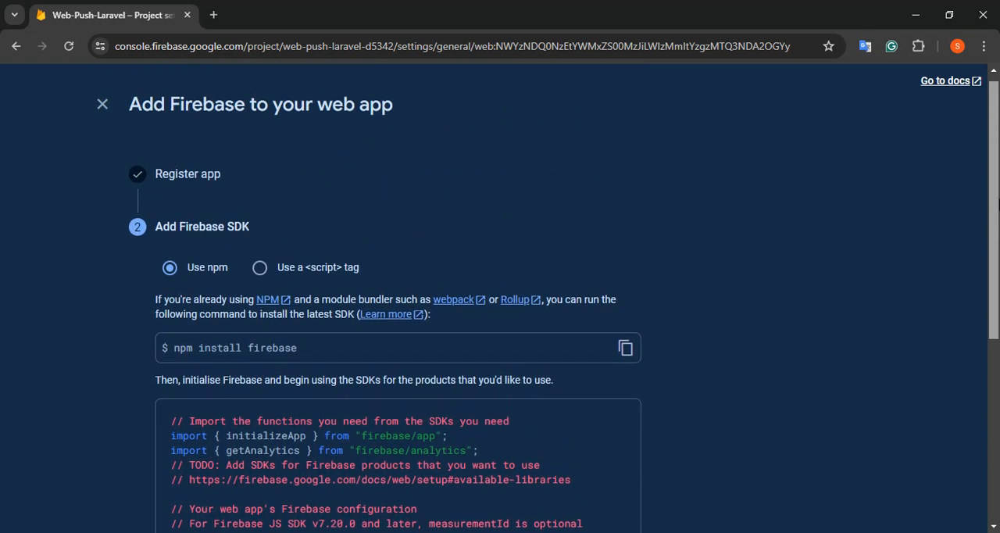
pyautogui.scroll(-4, 500, 296)
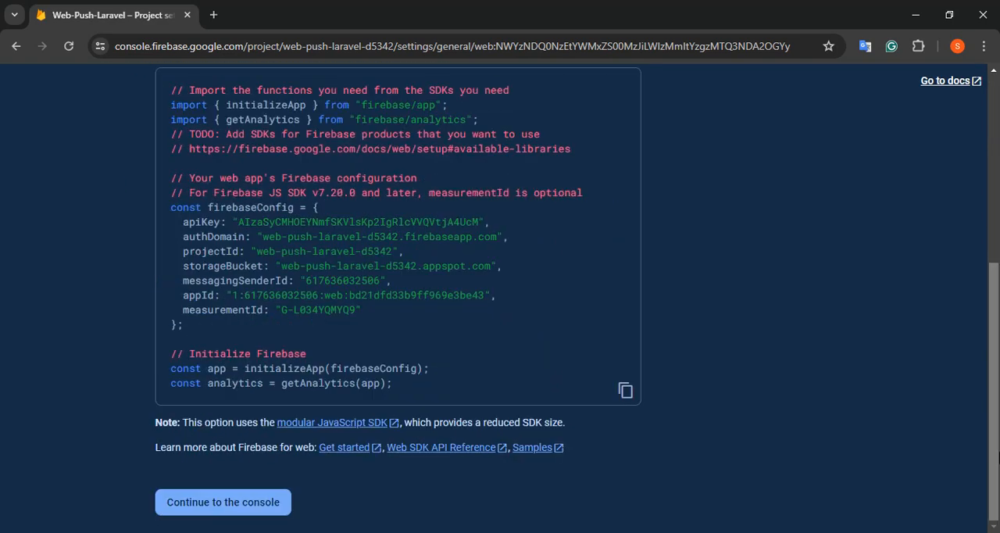
pyautogui.click(233, 505)
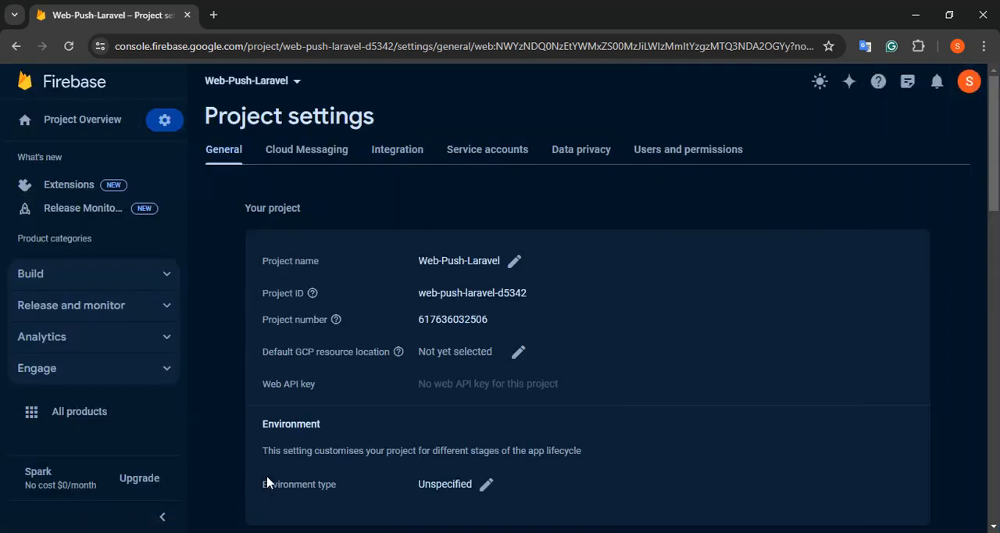
# Examine the Web Push-Test app's details and its SDK setup and configuration code in the project settings
pyautogui.scroll(-1, 994, 167)
pyautogui.scroll(-7, 993, 167)
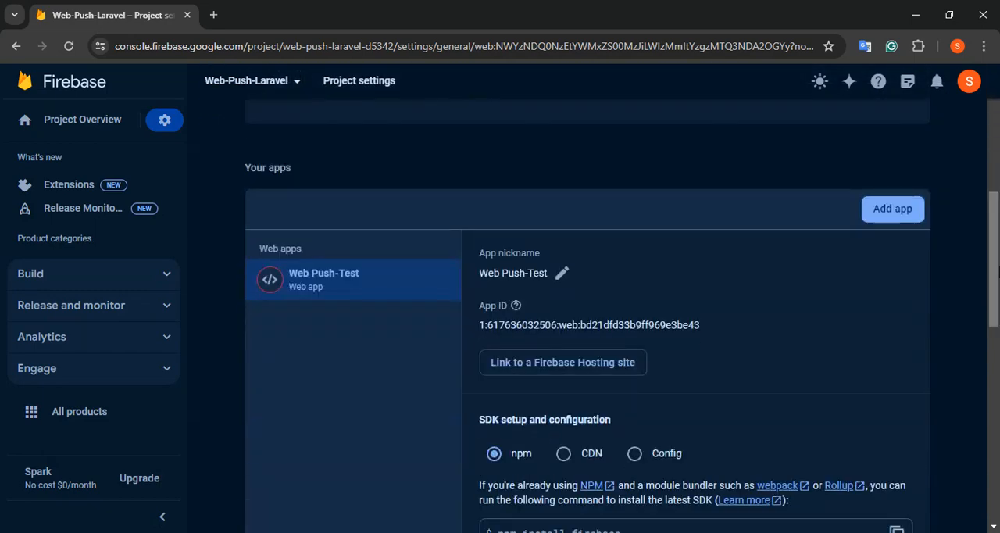
pyautogui.scroll(1, 994, 167)
pyautogui.moveTo(998, 324); pyautogui.dragTo(997, 282)
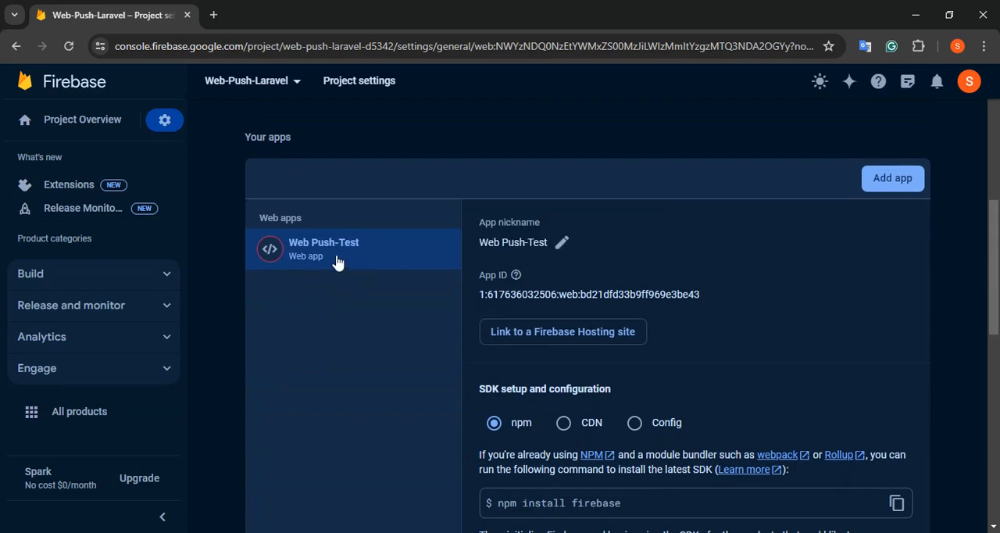
pyautogui.moveTo(997, 270); pyautogui.dragTo(997, 394)
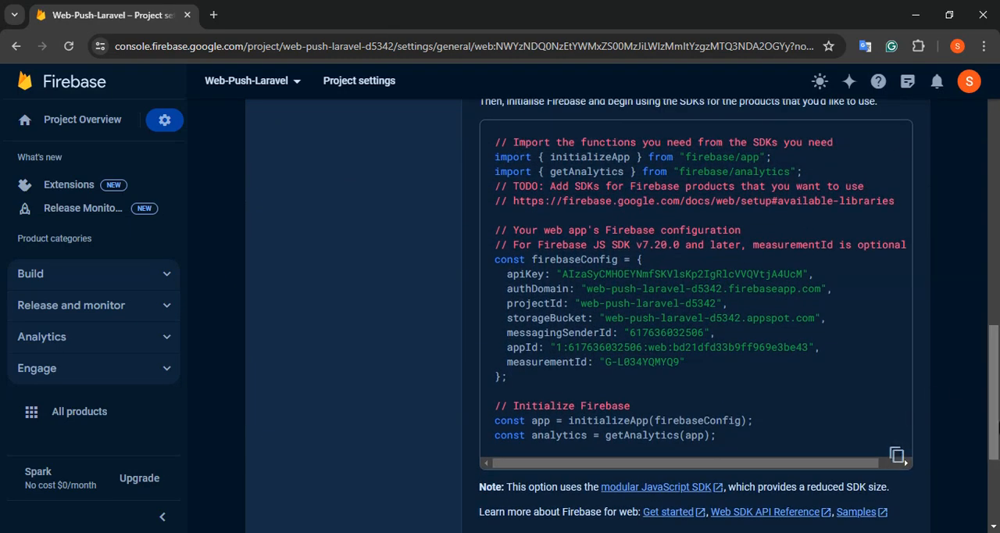
pyautogui.scroll(2, 908, 450)
pyautogui.scroll(4, 898, 527)
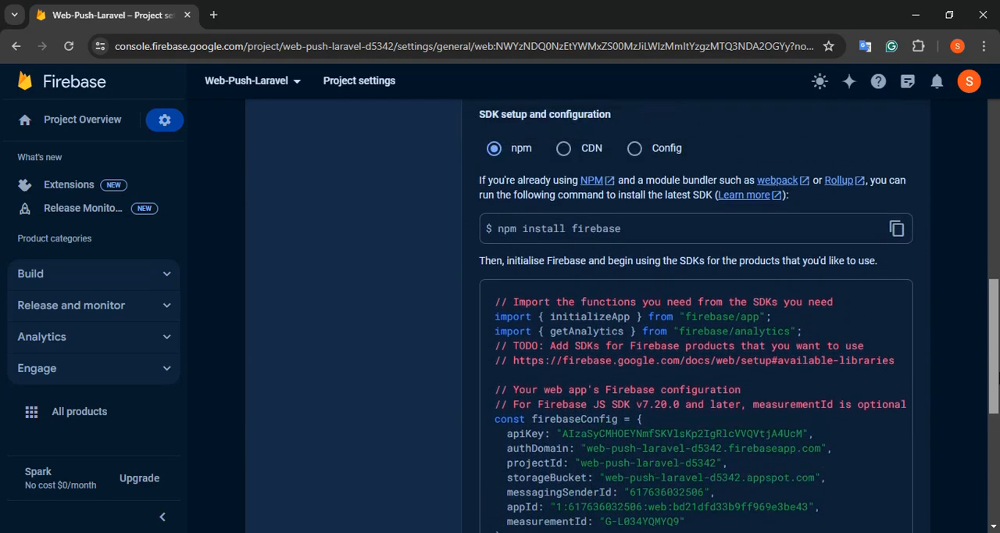
pyautogui.scroll(4, 622, 315)
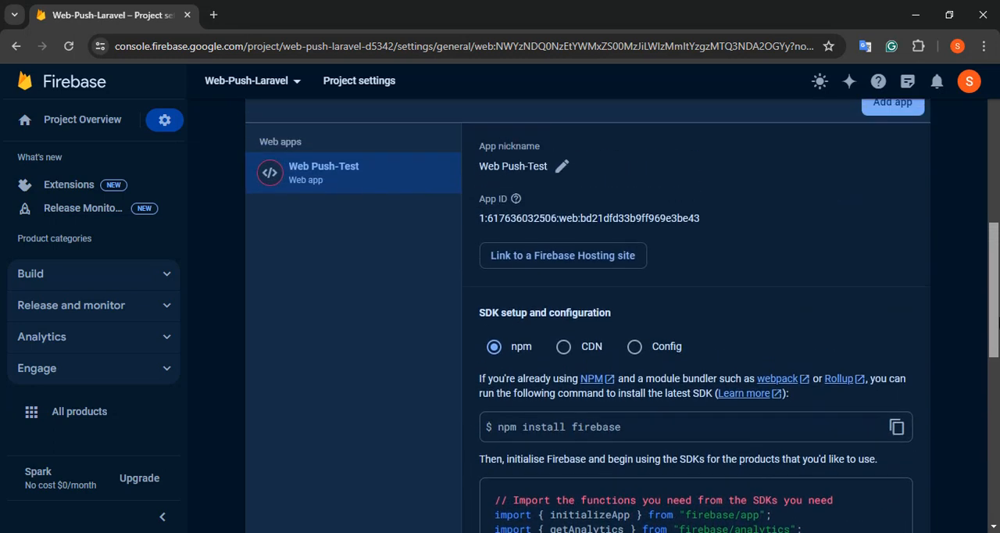
pyautogui.scroll(-2, 994, 297)
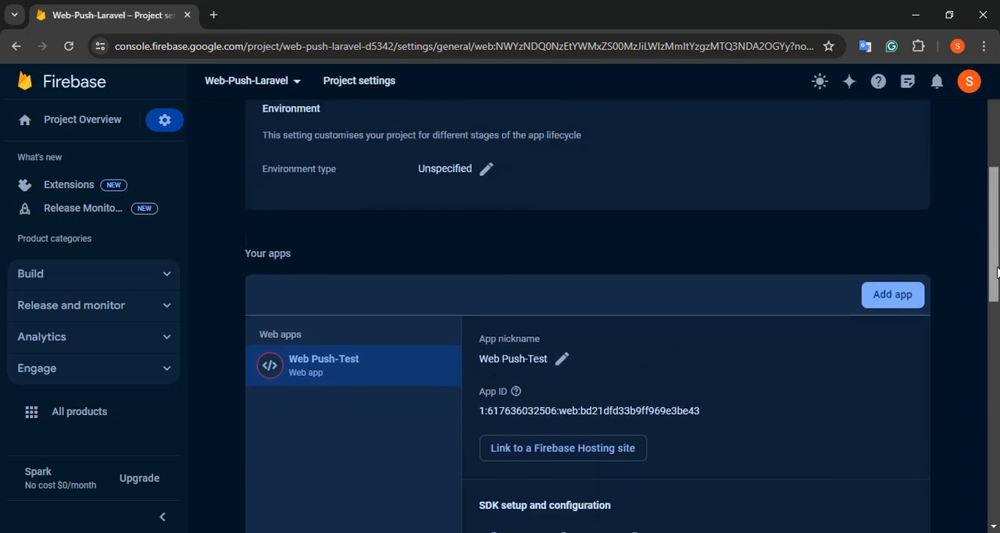
pyautogui.moveTo(996, 292); pyautogui.dragTo(995, 408)
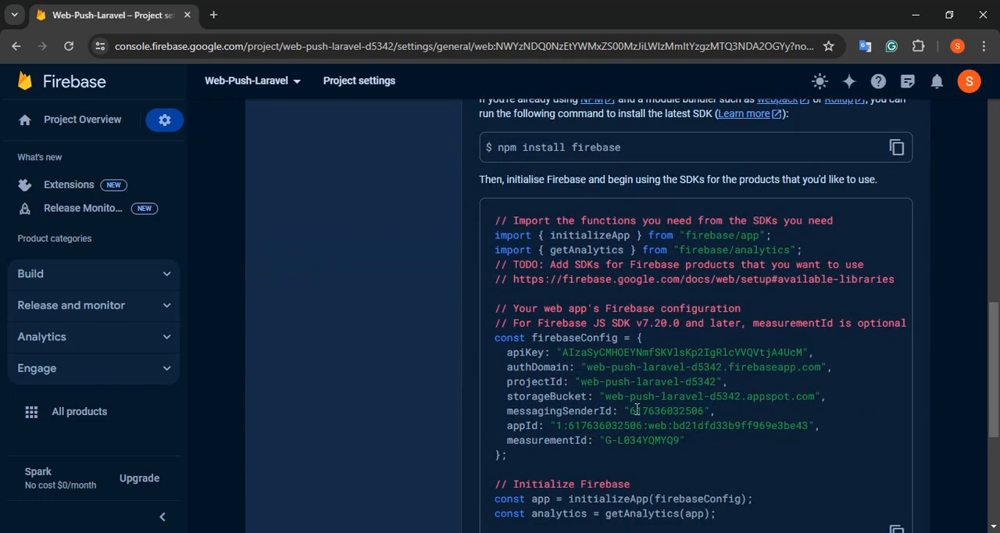
pyautogui.moveTo(998, 348); pyautogui.dragTo(998, 117)
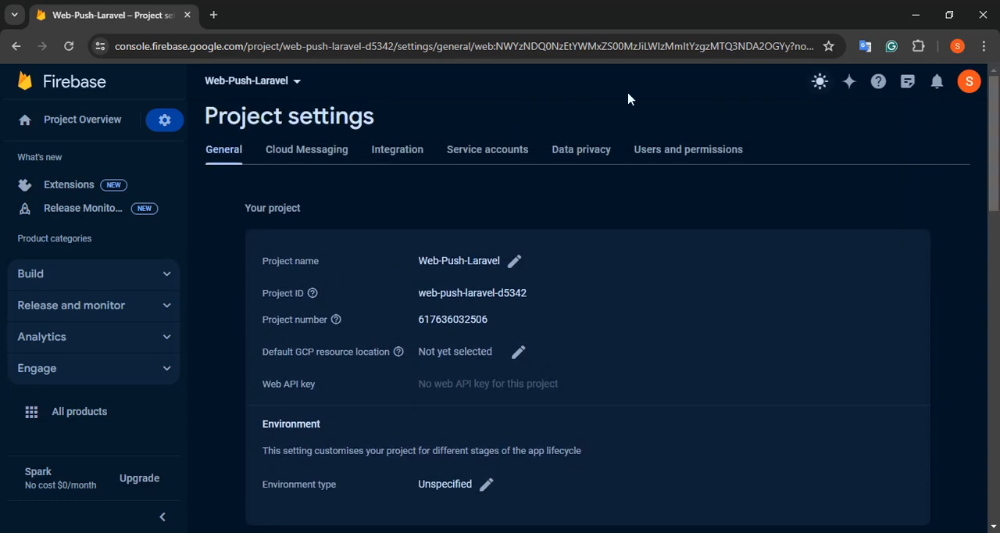
# Go to the project's Cloud Messaging settings and open the legacy Cloud Messaging API in Google Cloud Console
pyautogui.click(281, 153)
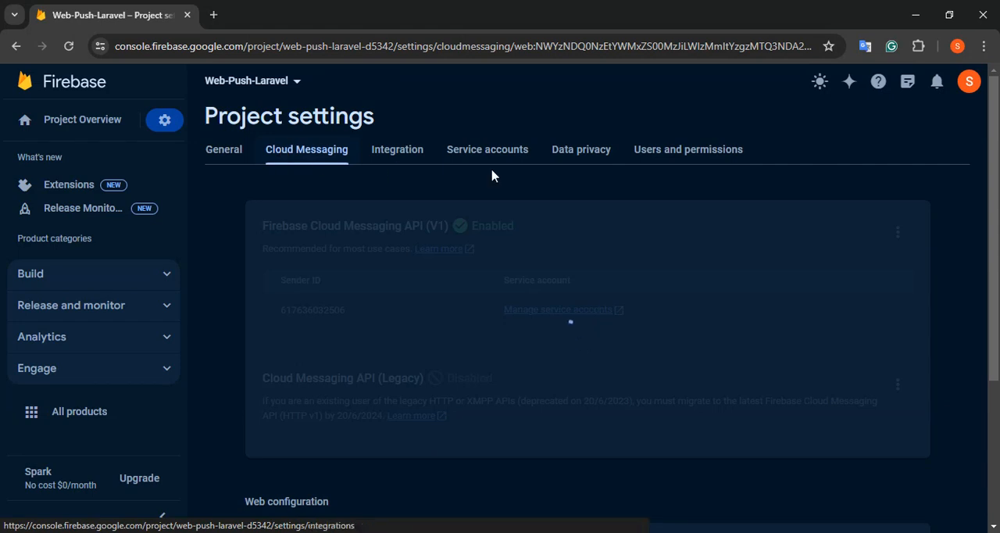
pyautogui.scroll(-1, 598, 194)
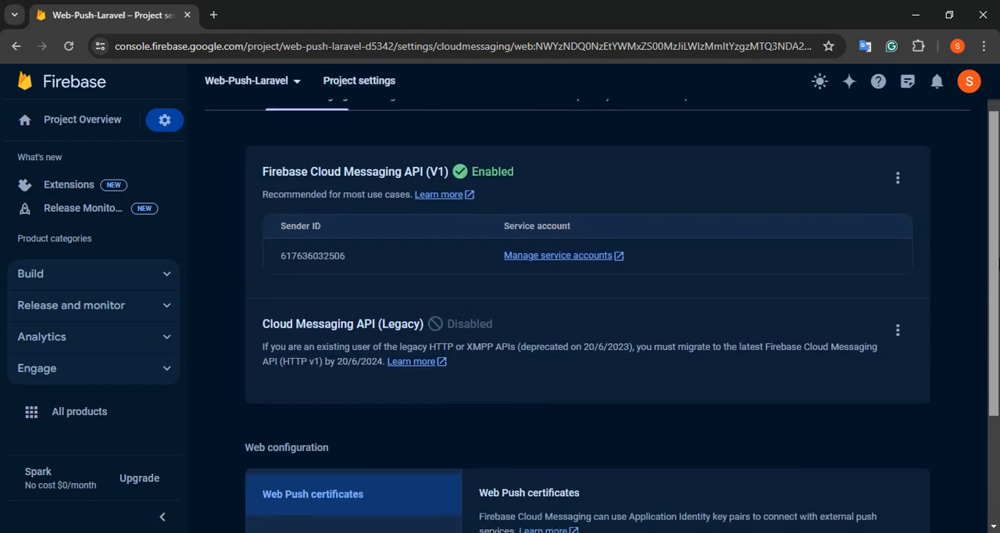
pyautogui.scroll(-1, 636, 242)
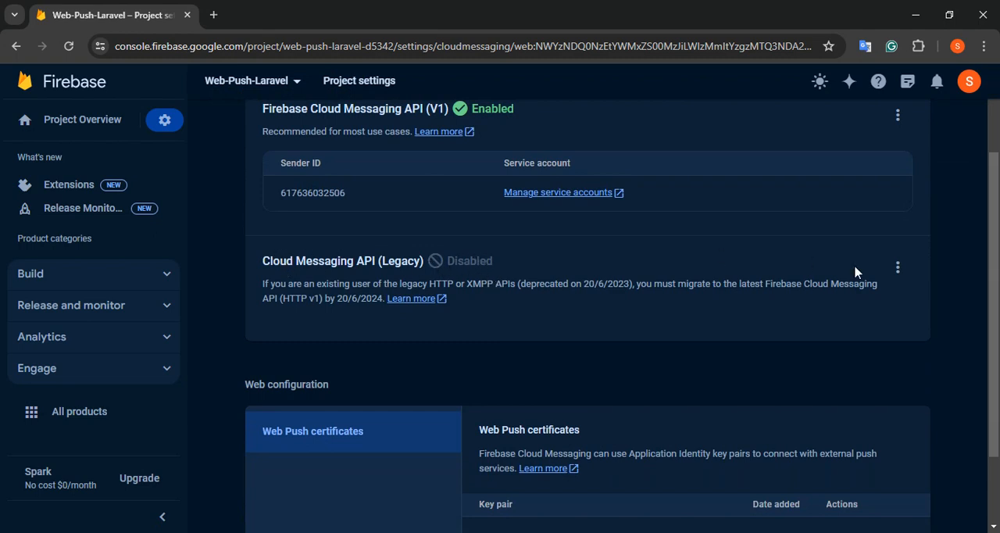
pyautogui.click(897, 268)
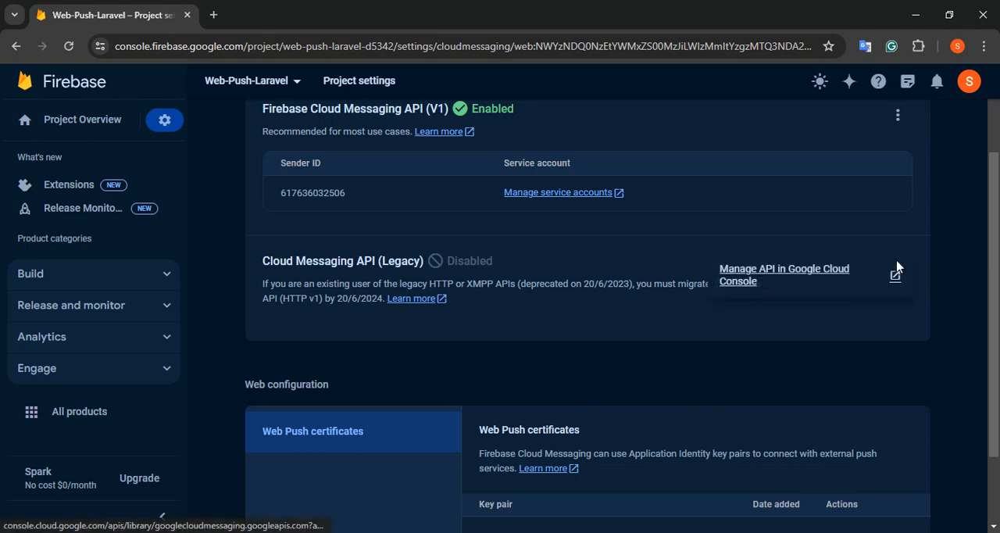
pyautogui.click(762, 281)
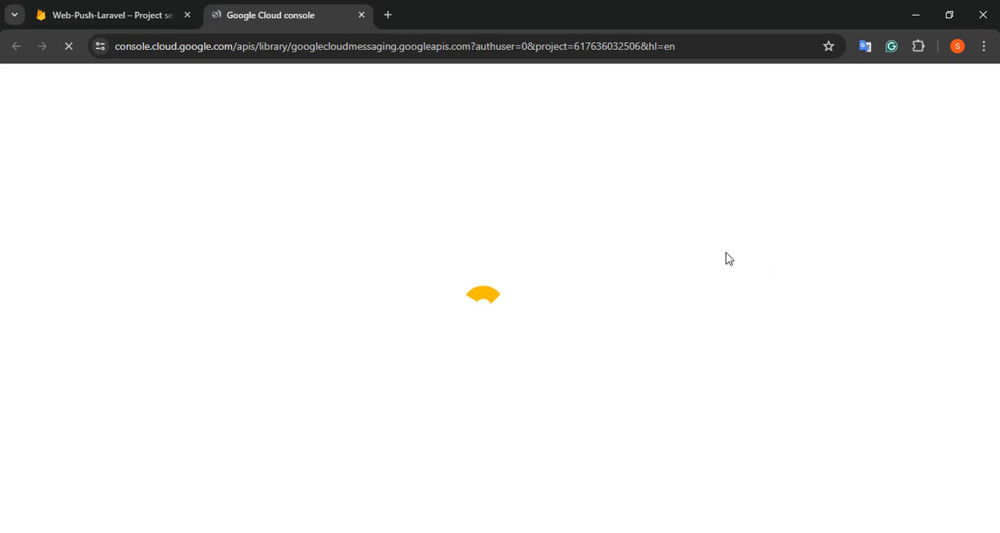
# Recheck the legacy API's options in Firebase, and enable the Cloud Messaging API for Web-Push-Laravel in Google Cloud Console
pyautogui.click(153, 10)
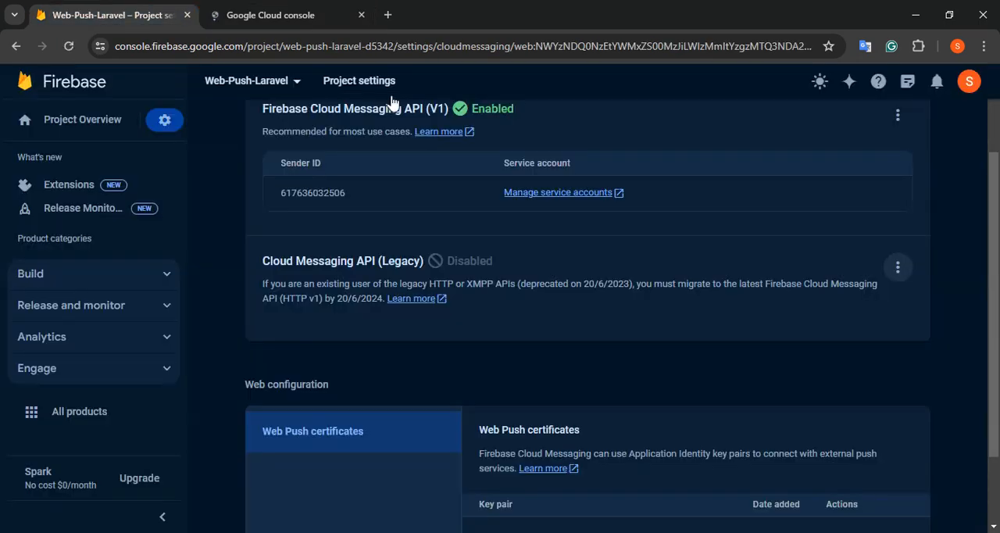
pyautogui.click(898, 269)
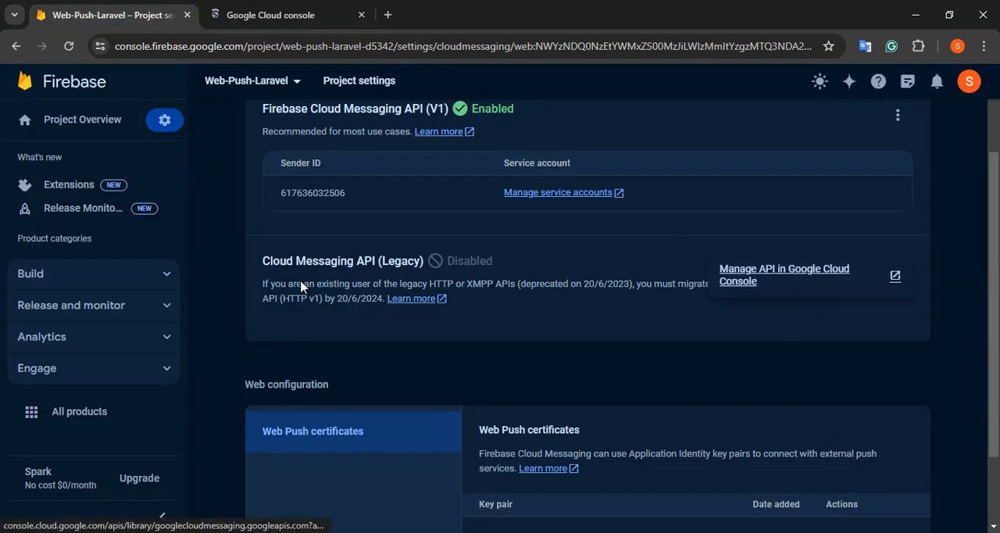
pyautogui.click(226, 12)
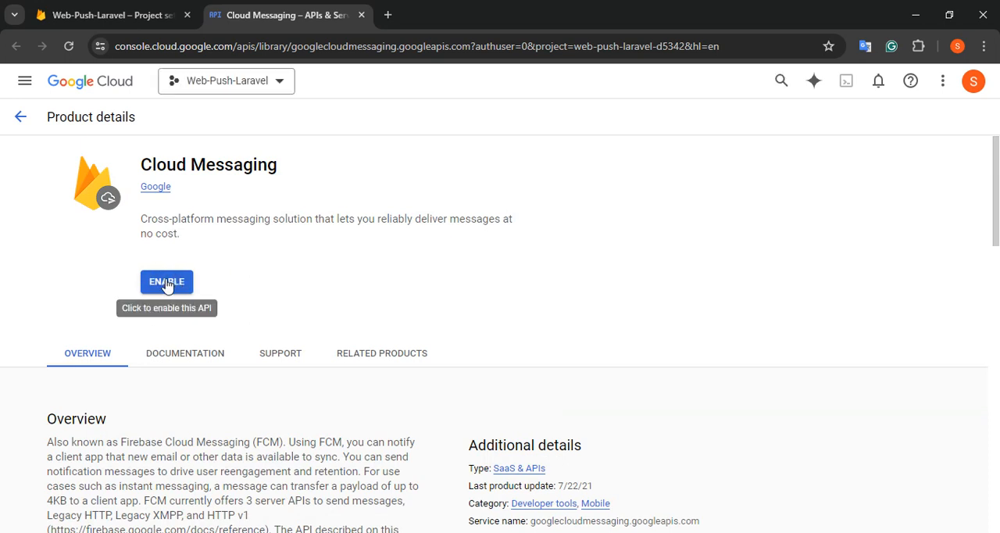
pyautogui.click(167, 281)
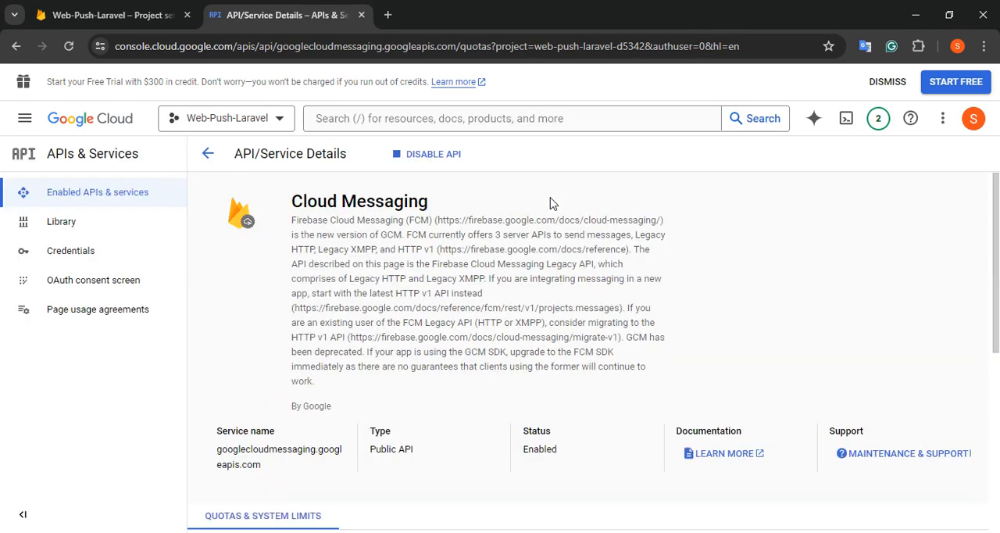
# Return to the Firebase project's Cloud Messaging settings and check the status of the legacy API
pyautogui.moveTo(998, 222); pyautogui.dragTo(997, 188)
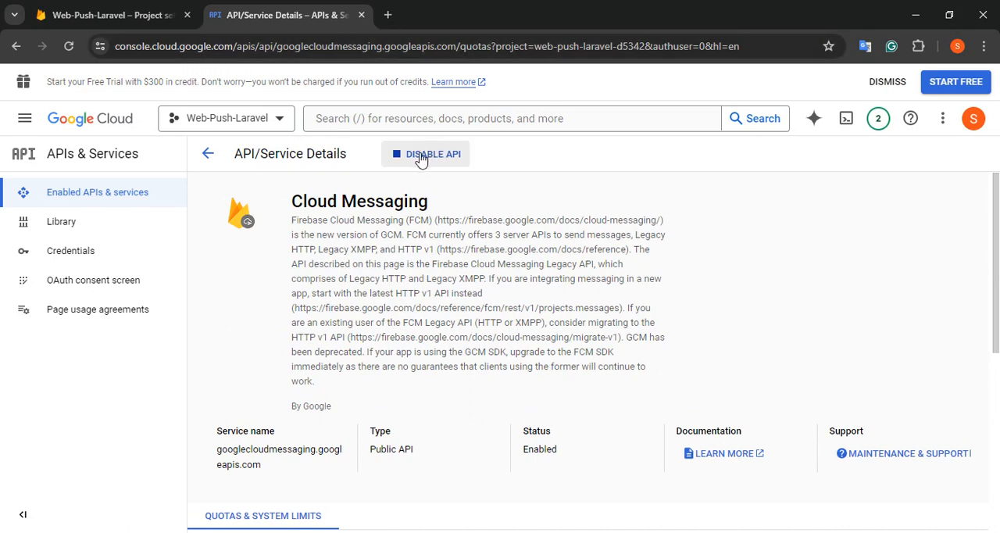
pyautogui.click(153, 8)
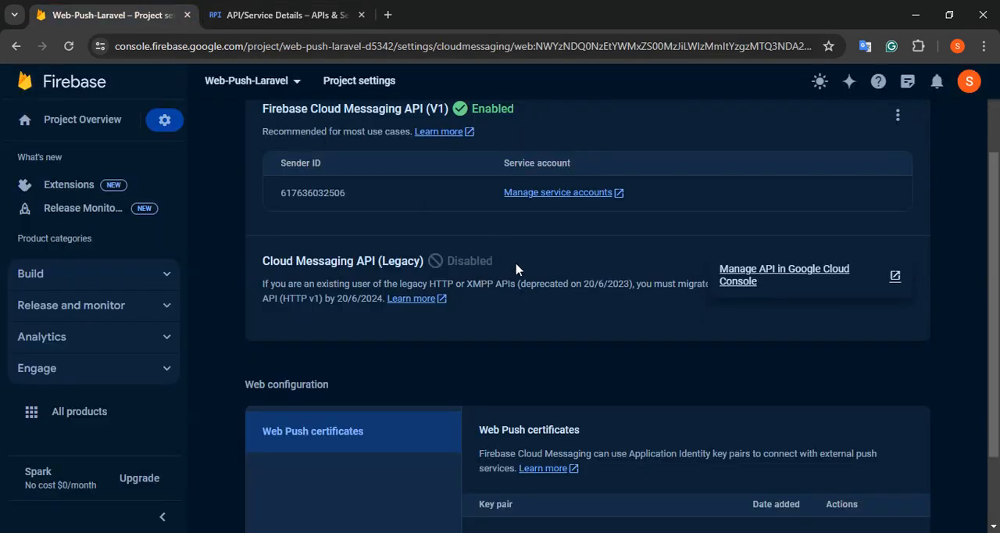
pyautogui.moveTo(995, 240); pyautogui.dragTo(995, 202)
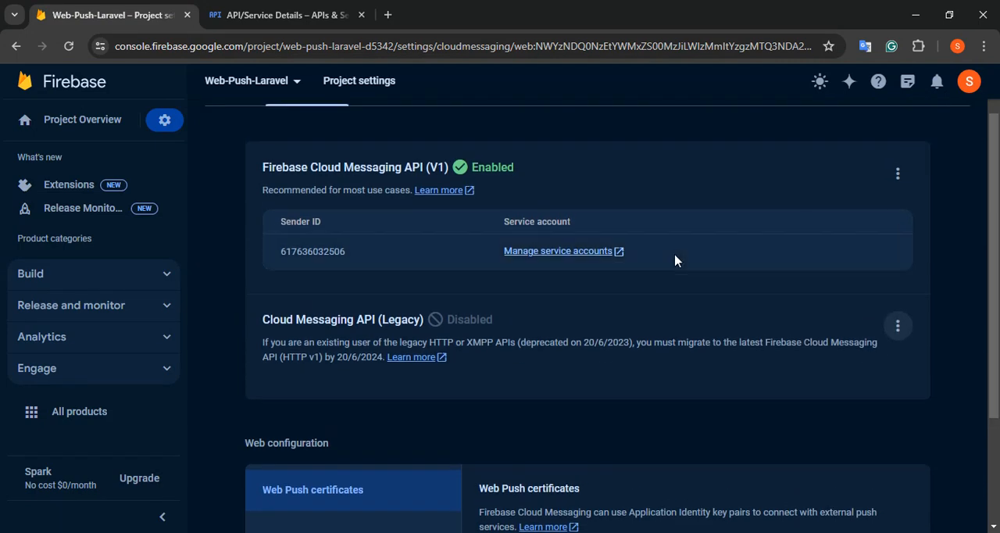